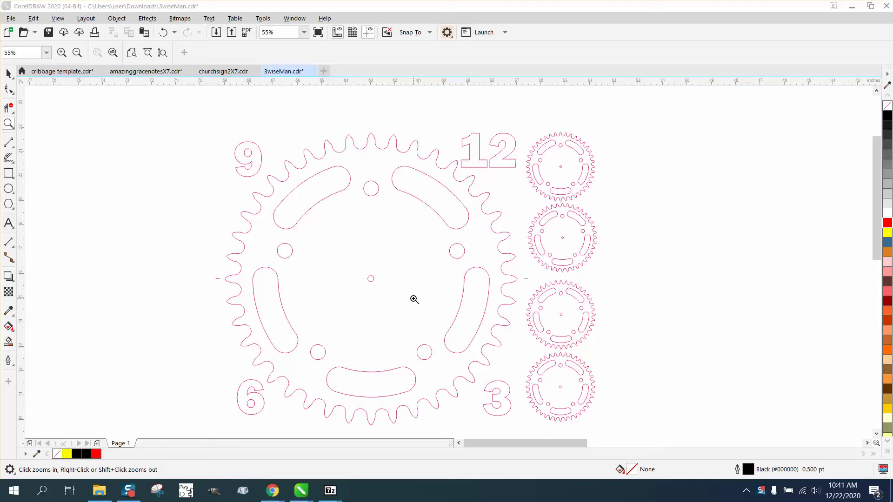
Select the centre hole, the lower-right hole and the curve beside the 12, undoing an accidental arc move.
click(7, 74)
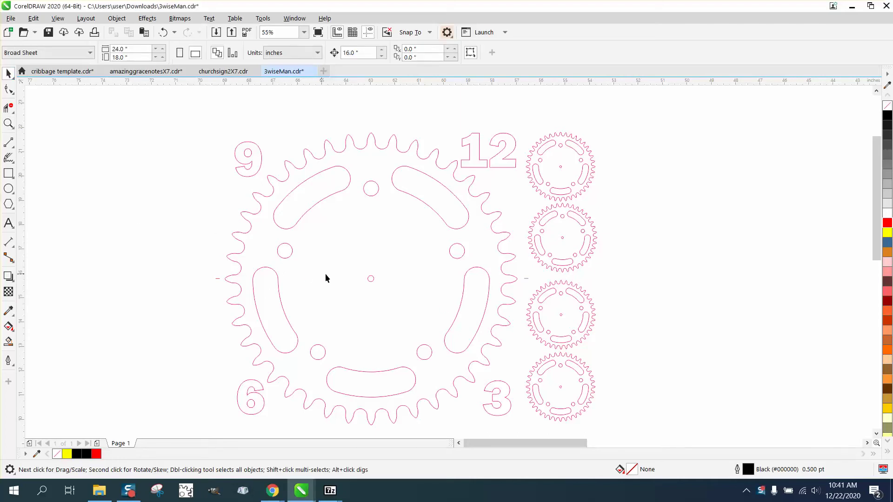
click(371, 279)
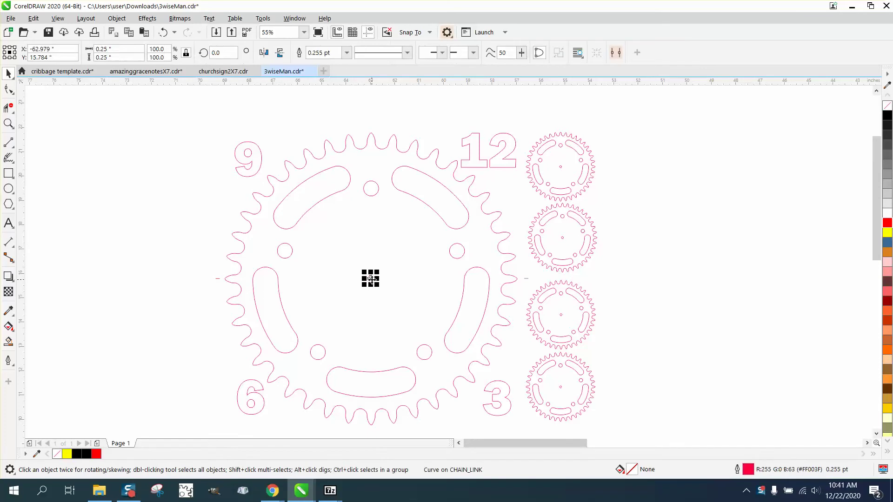
click(418, 352)
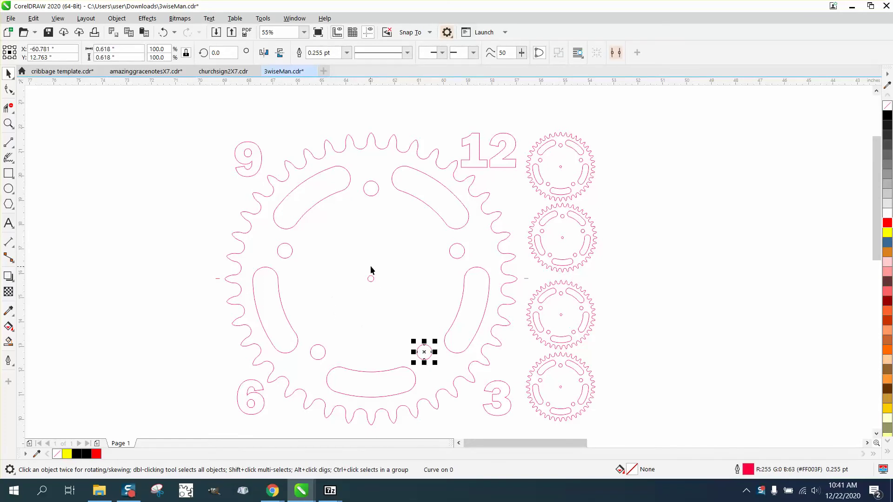
drag(428, 206, 378, 261)
click(163, 33)
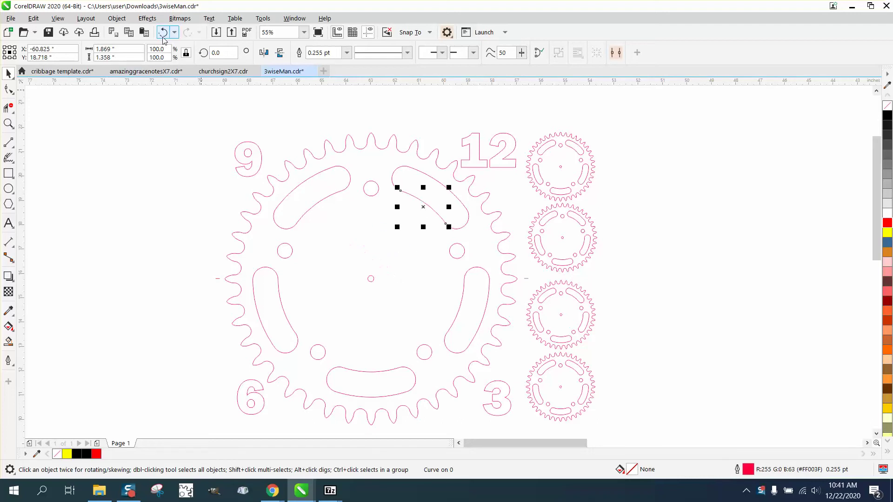
click(456, 172)
Marquee-select the whole clock design including the small gears, then deselect everything.
drag(216, 112, 215, 140)
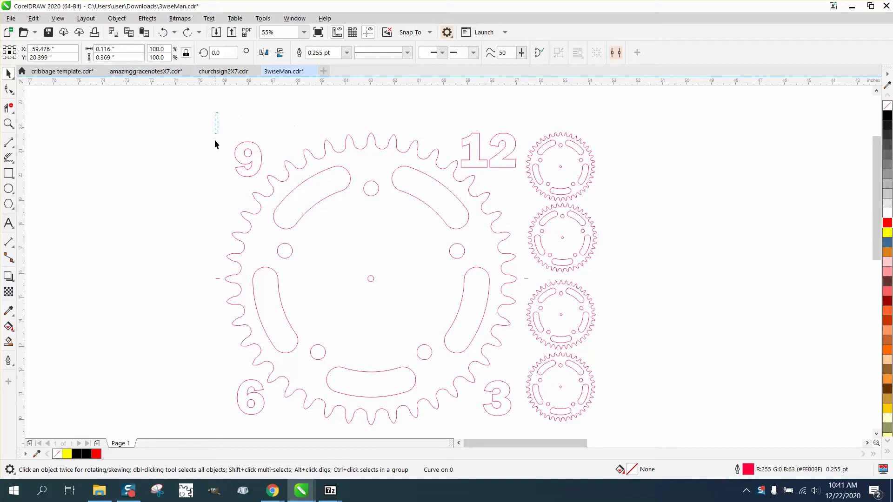
drag(255, 355, 617, 433)
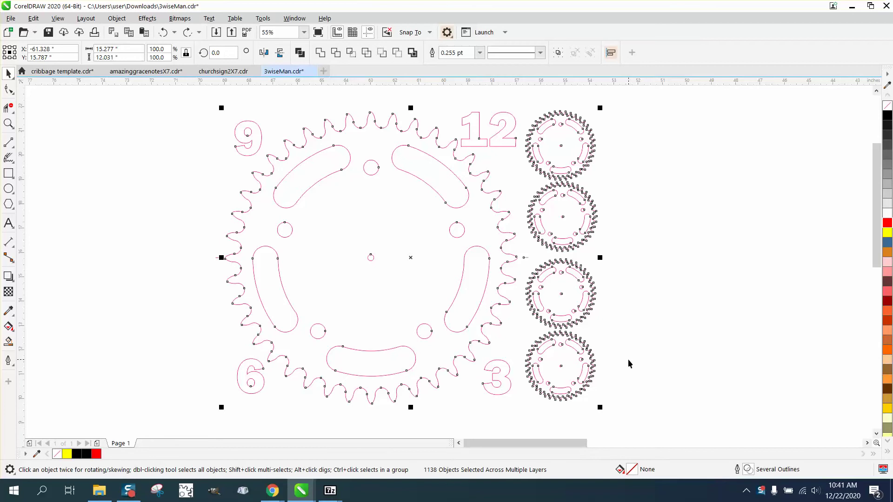
click(159, 278)
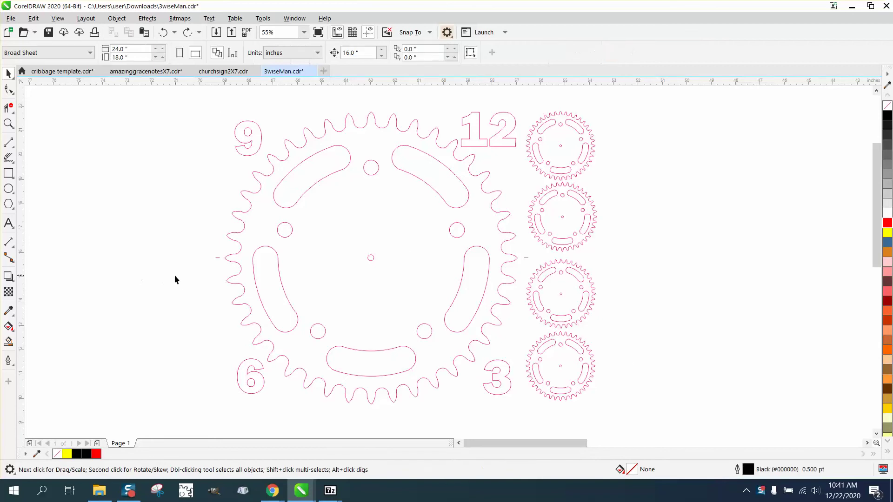
drag(367, 335, 642, 424)
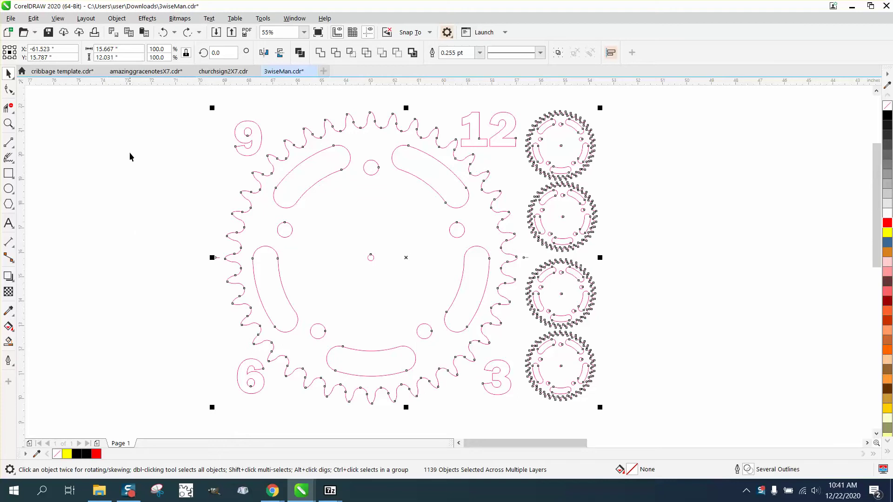
click(144, 109)
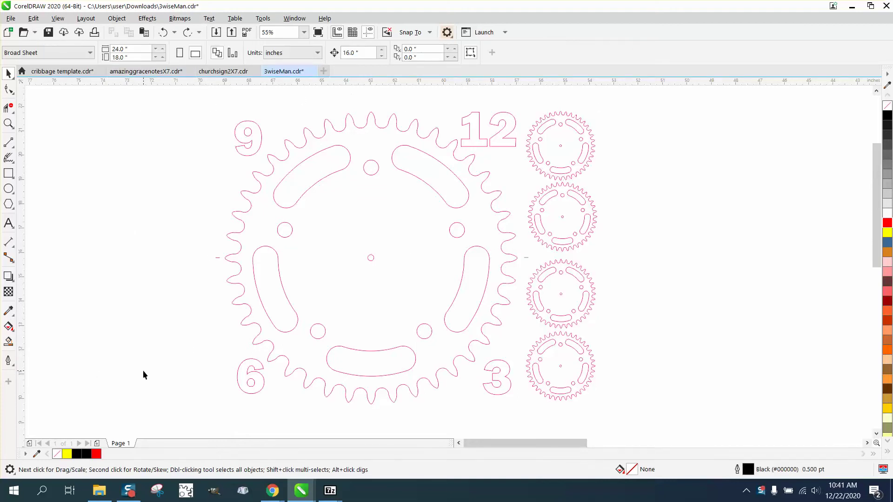
Smart Fill the 6, 9 and 12 numerals in solid black, moving the black copies aside.
click(9, 342)
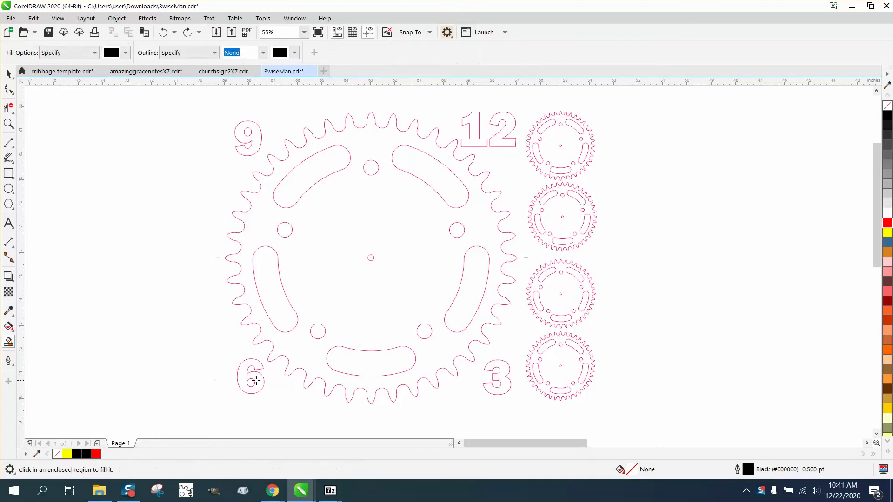
click(257, 381)
key(Delete)
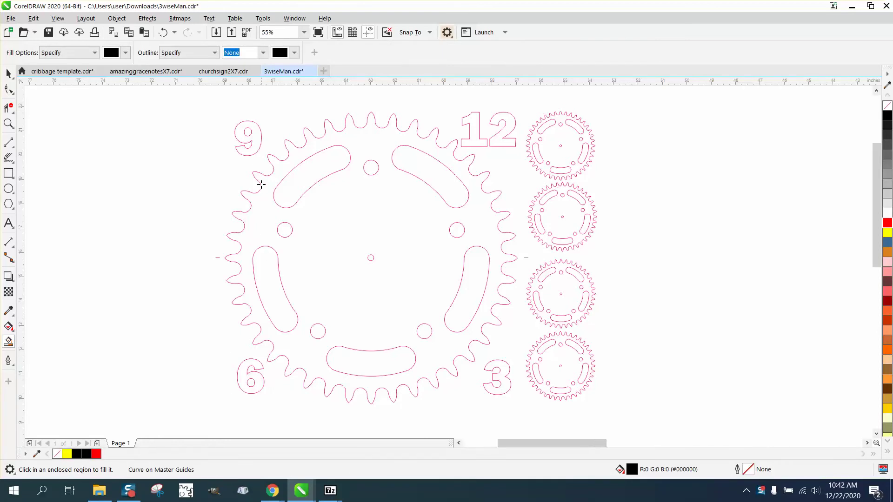
click(254, 151)
key(Delete)
click(466, 144)
click(498, 146)
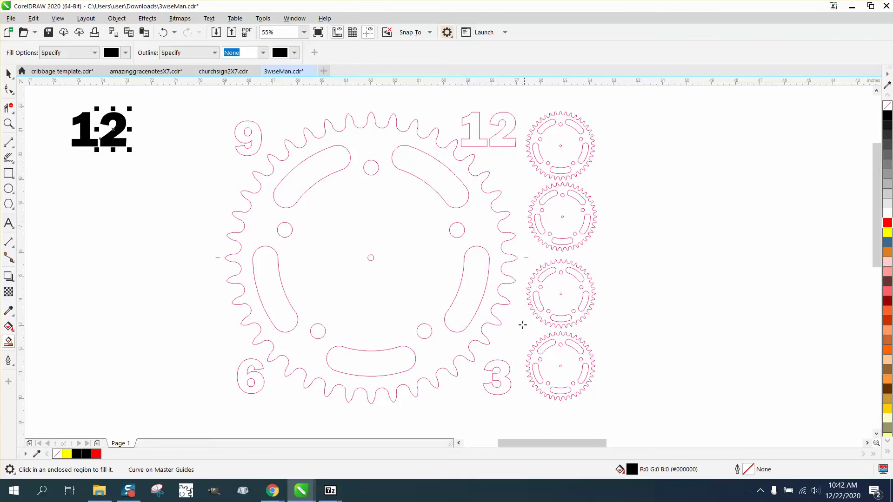
Smart Fill the 3, the large gear and all four small gears in black.
click(504, 369)
click(444, 343)
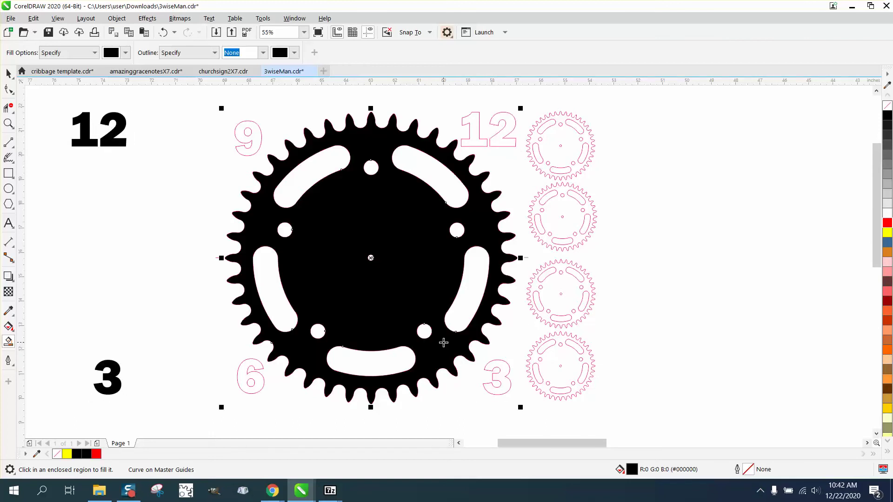
click(554, 146)
click(554, 210)
click(565, 303)
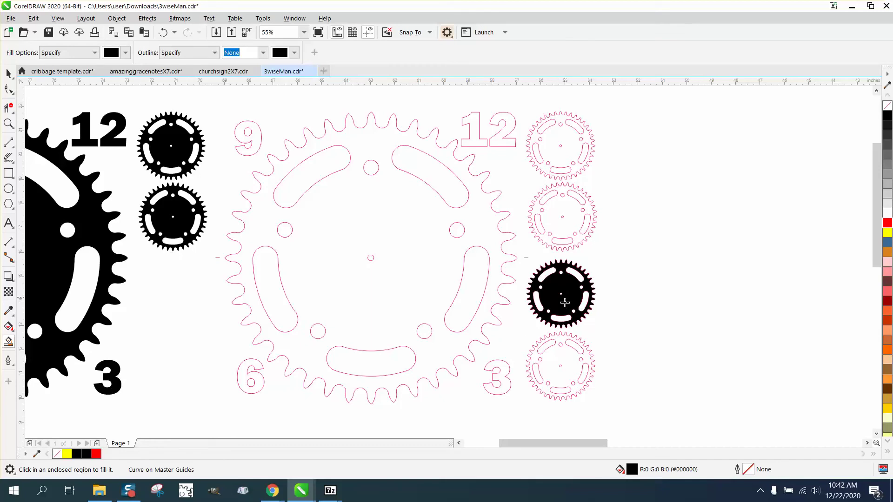
click(564, 361)
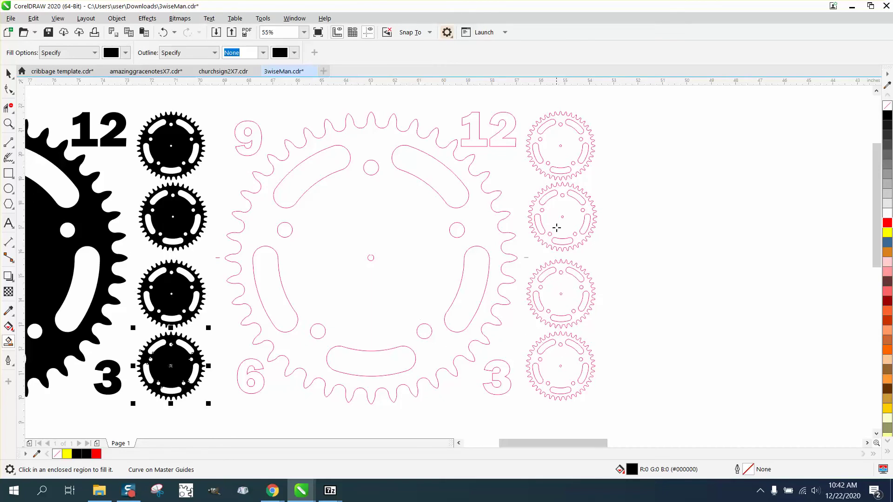
scroll(445, 340, down, 2)
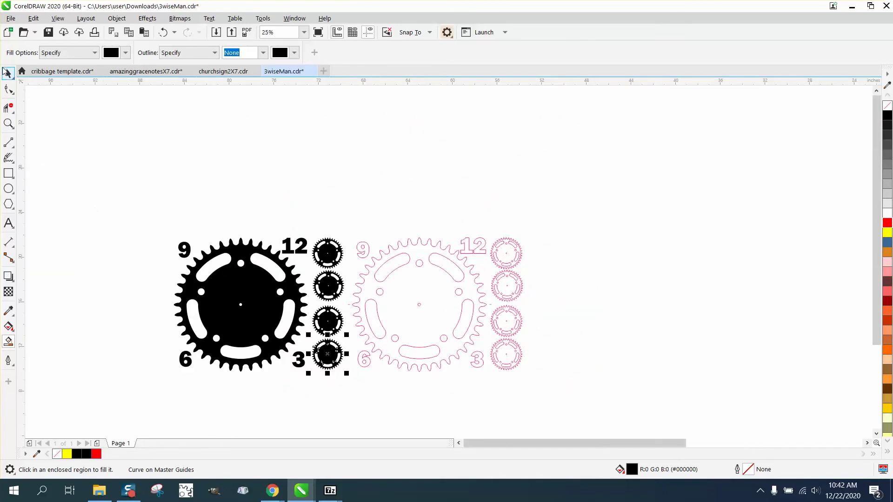
Give the black filled pieces no fill and a red outline.
drag(148, 208, 350, 386)
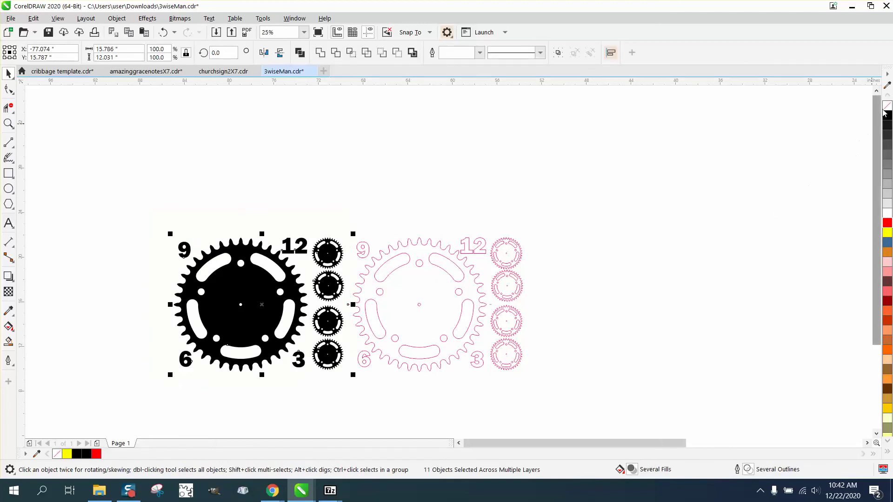
click(888, 105)
right_click(887, 224)
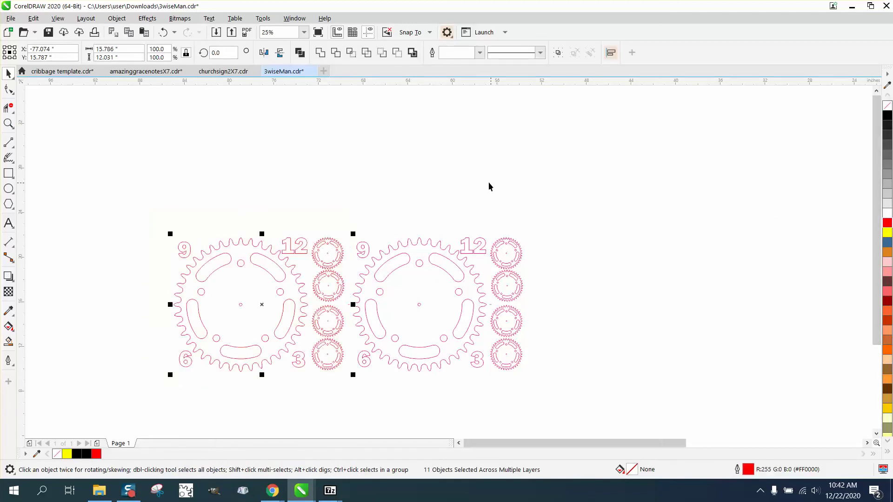
Deselect, move the new left gear upward, then undo the move.
click(512, 211)
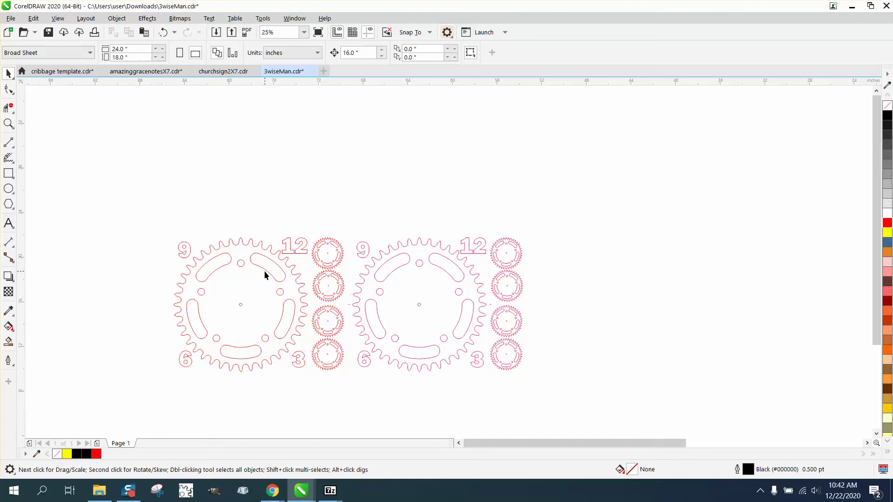
drag(264, 275, 253, 167)
click(162, 32)
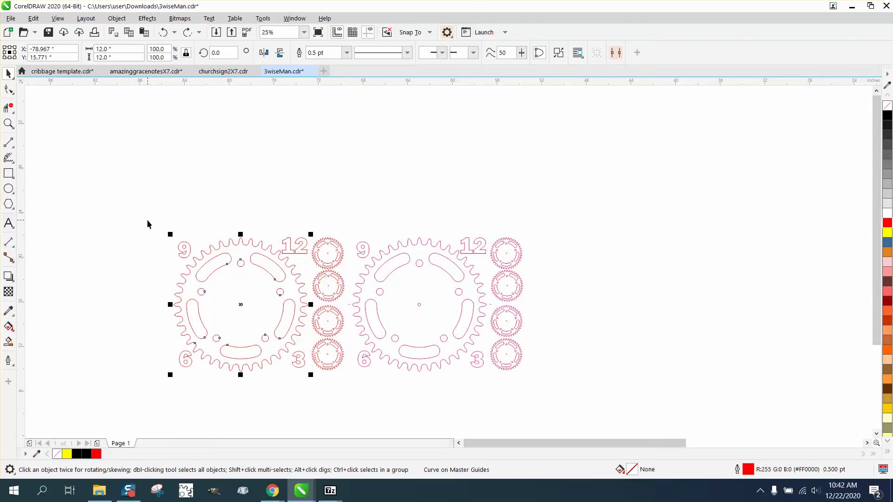
Delete the left copy's large gear, undo it, then delete the whole left clock copy.
key(Delete)
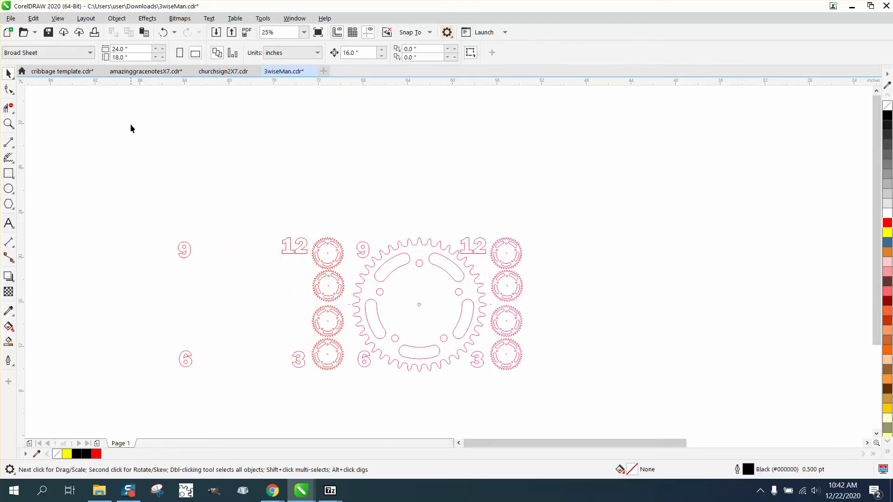
click(161, 32)
drag(157, 226, 347, 376)
key(Delete)
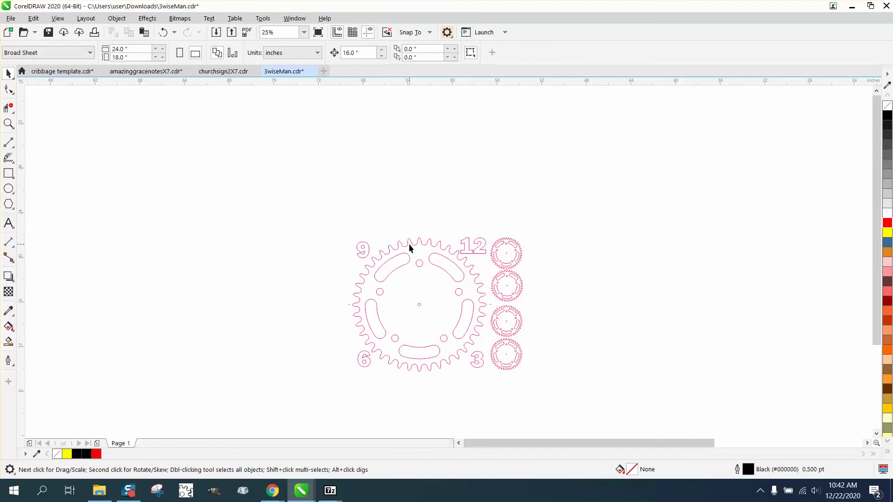
Step through the gear rim curves and small gear pieces, then undo to restore the second gear set.
click(409, 242)
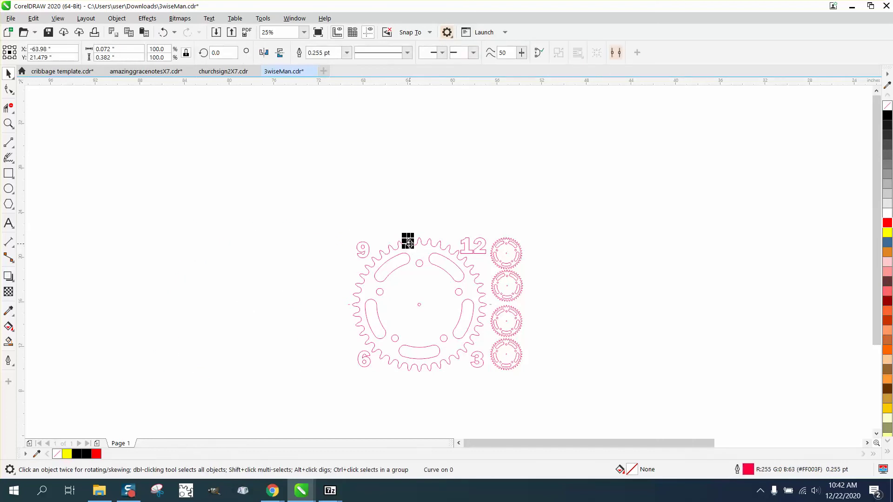
key(ctrl+r)
key(ctrl+r)
key(ctrl+r)
key(ctrl+r)
key(ctrl+r)
key(ctrl+r)
key(ctrl+r)
key(ctrl+r)
key(ctrl+r)
key(ctrl+r)
key(ctrl+r)
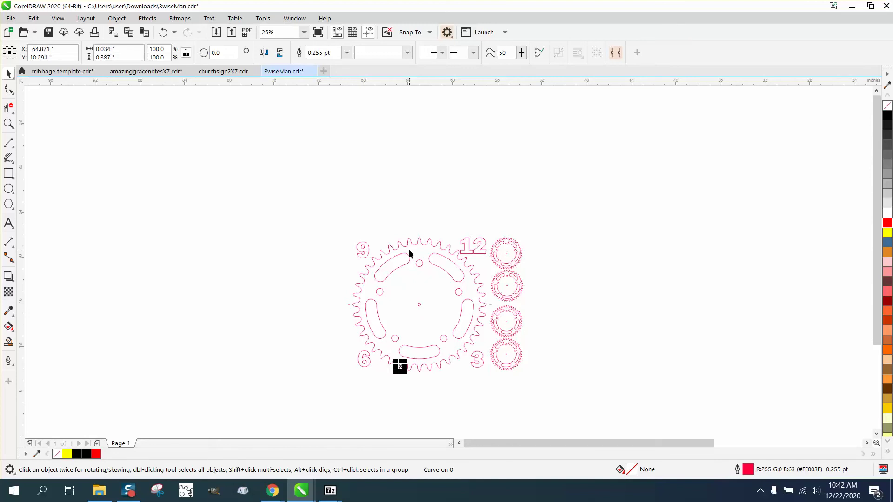
key(ctrl+r)
key(ctrl+r)
key(ctrl+r)
key(ctrl+r)
key(ctrl+r)
key(ctrl+r)
key(ctrl+r)
key(ctrl+r)
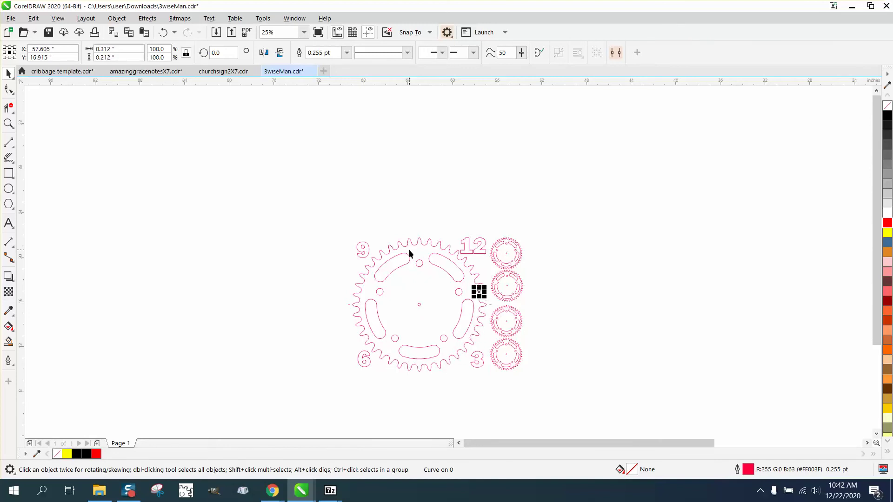
key(Tab)
key(Tab)
key(Tab)
key(Tab)
key(Tab)
key(Tab)
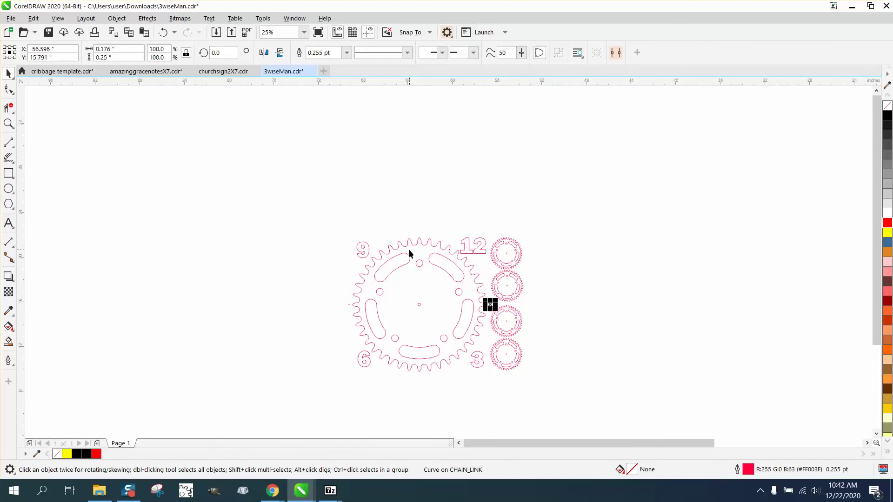
key(Tab)
key(Tab)
key(Tab)
key(Tab)
key(Tab)
key(Tab)
key(Tab)
key(Tab)
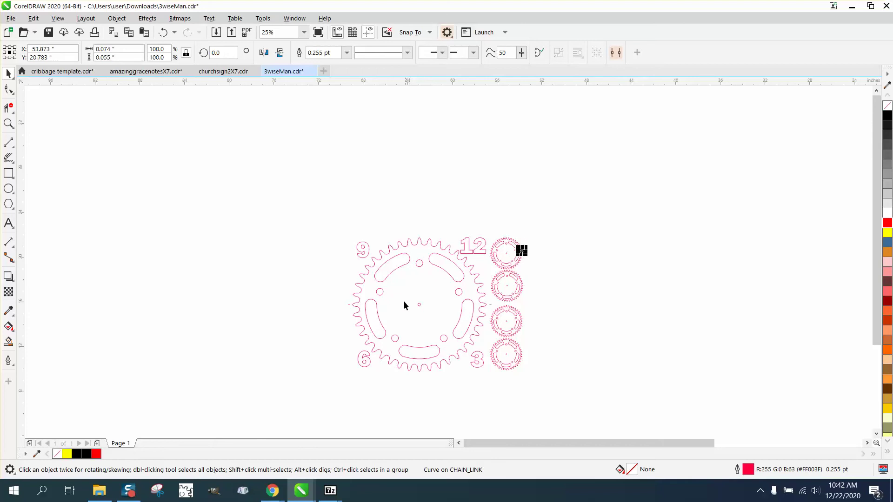
key(Tab)
key(Tab)
key(Tab)
key(Tab)
key(Tab)
key(Tab)
key(Tab)
key(Tab)
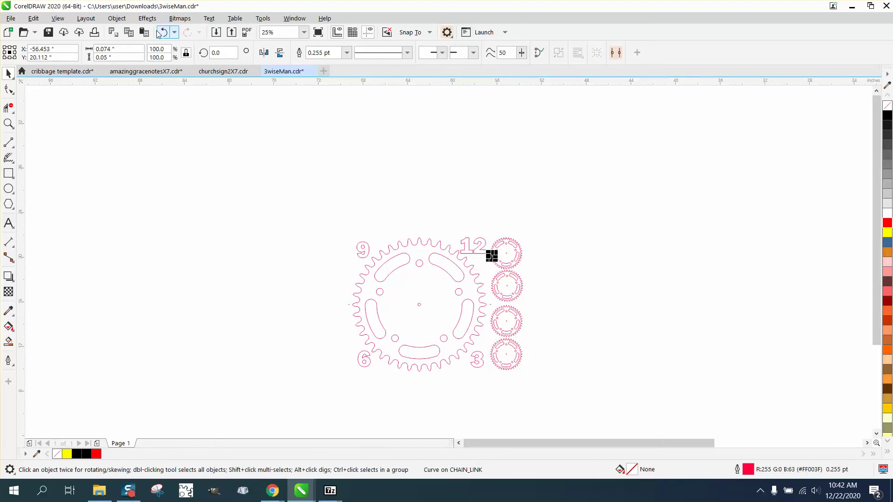
key(ctrl+z)
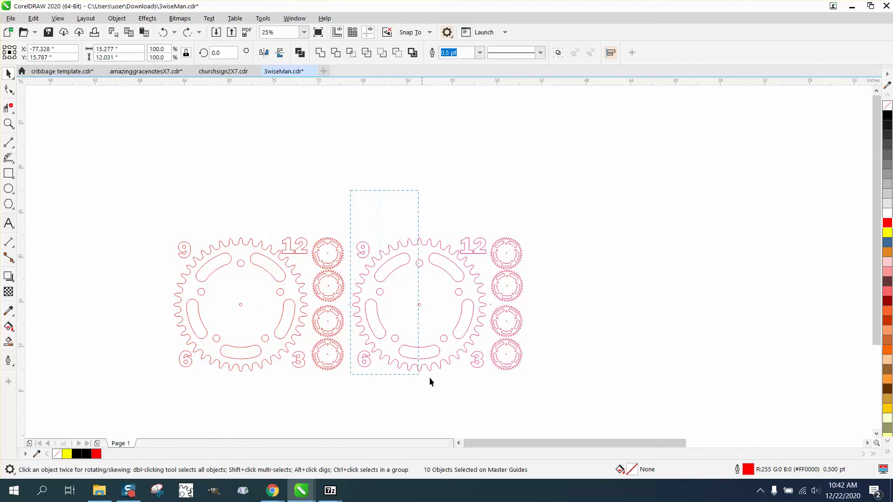
Delete the right-hand gear set, then cycle through the remaining objects from the large gear.
drag(545, 395, 545, 394)
key(Delete)
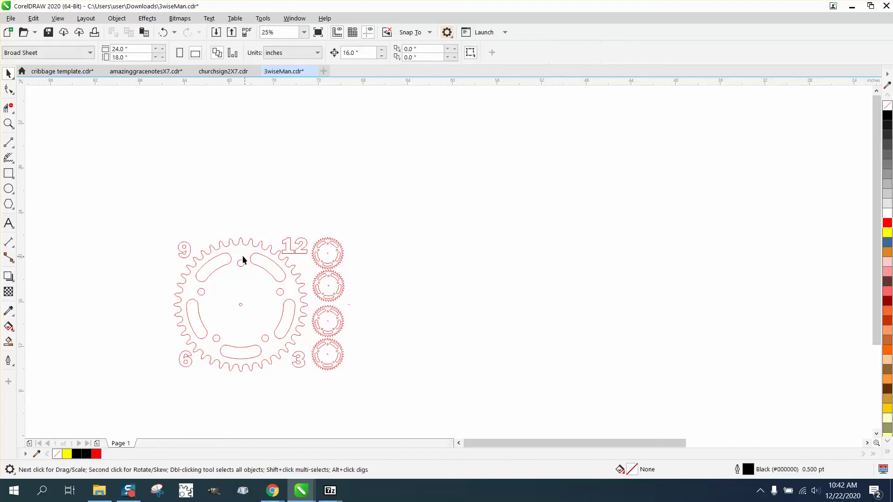
click(231, 243)
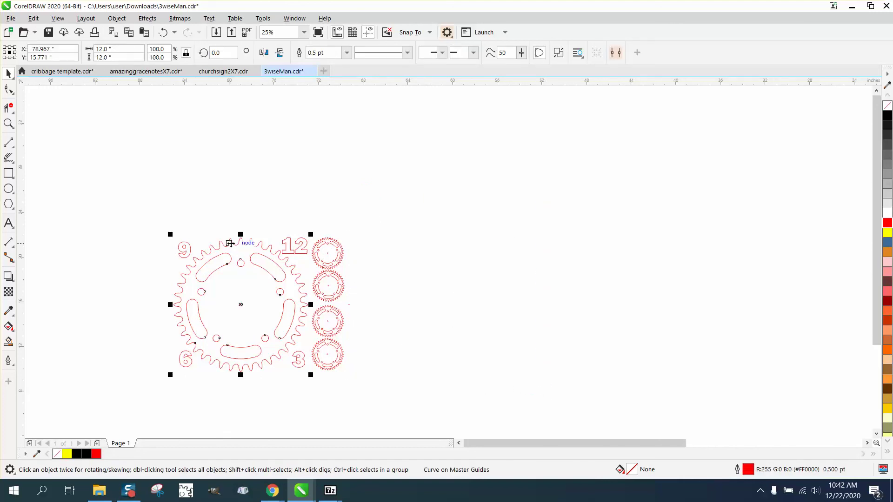
key(Tab)
key(Tab)
key(Tab)
key(Tab)
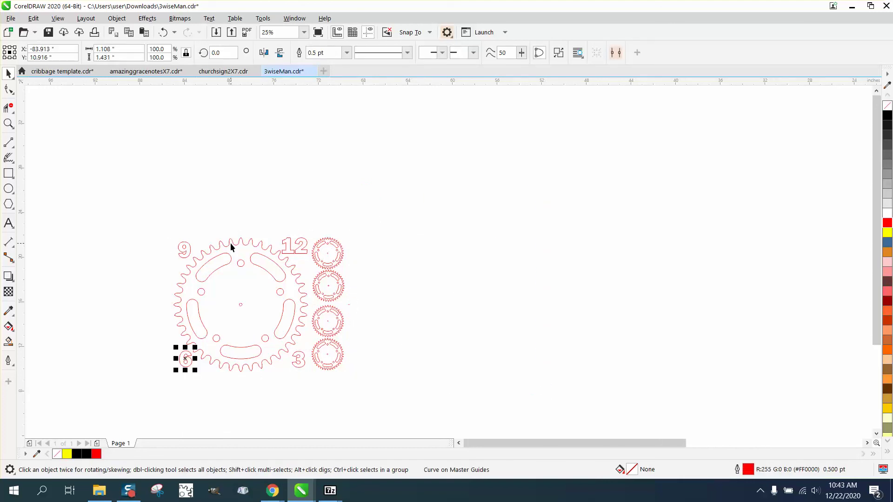
key(Tab)
key(Tab)
key(Tab)
key(Tab)
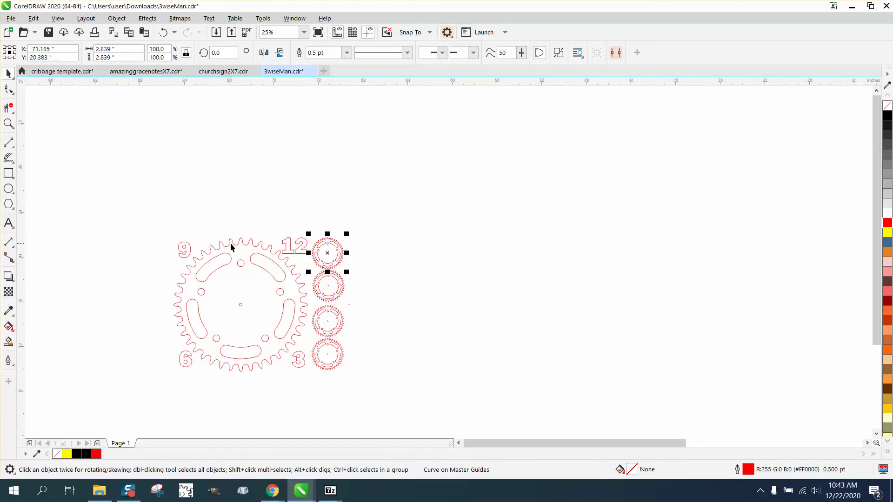
key(Tab)
key(Tab)
key(Tab)
key(Tab)
key(Tab)
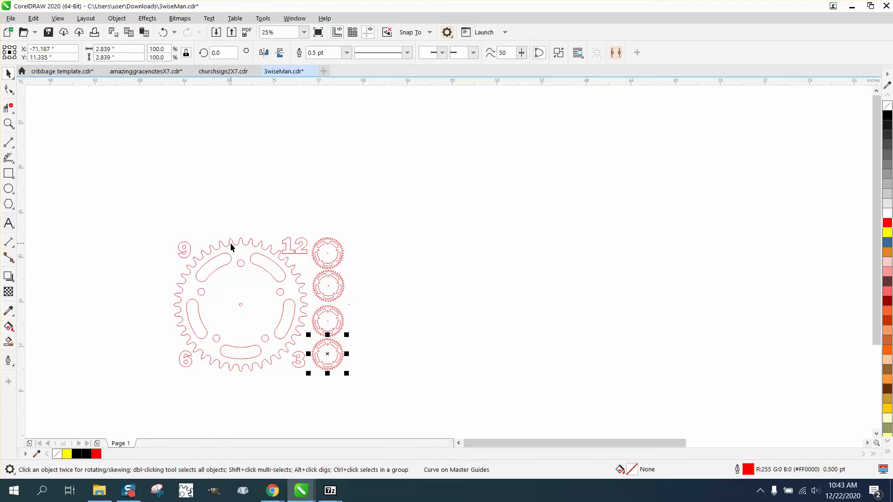
key(Escape)
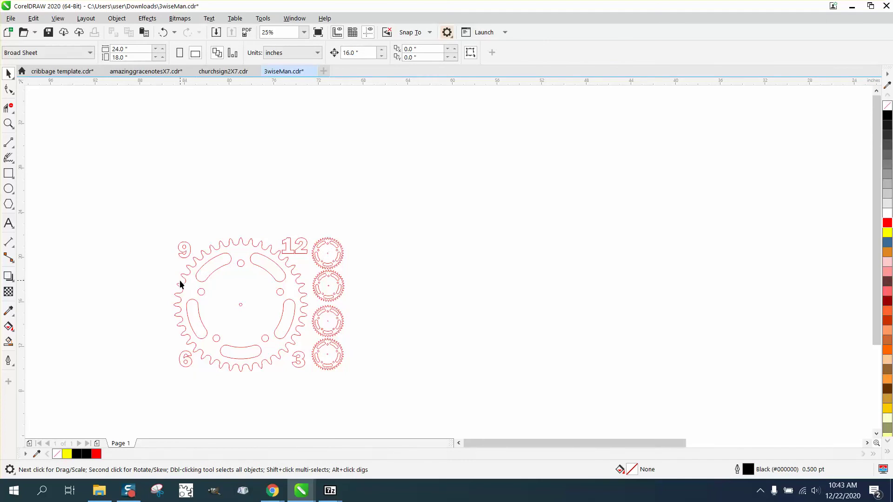
Select the 9 and cycle the selection through the small gear to the pieces of the 12.
click(186, 261)
key(Tab)
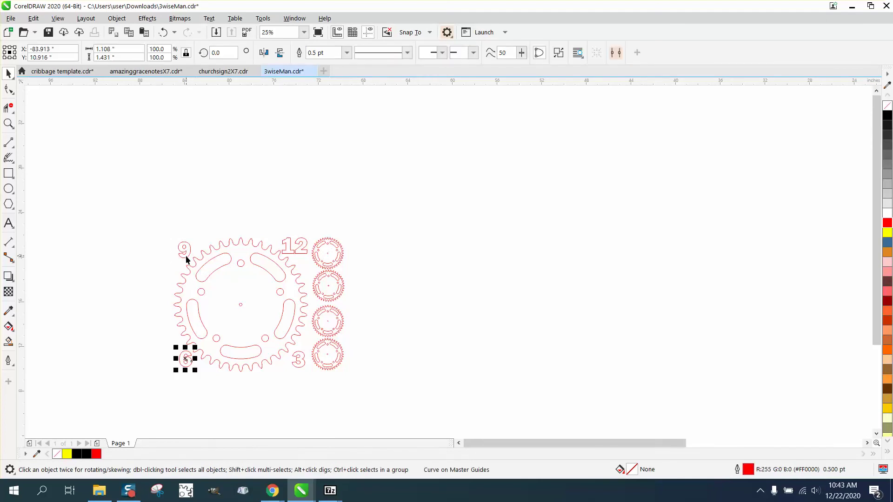
key(Tab)
key(Tab)
key(Tab)
key(Tab)
key(Tab)
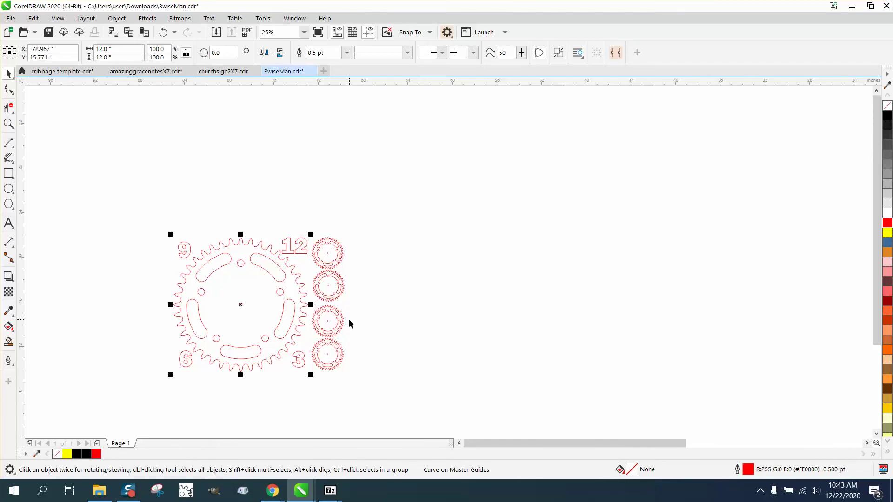
key(Tab)
key(Tab)
key(Tab)
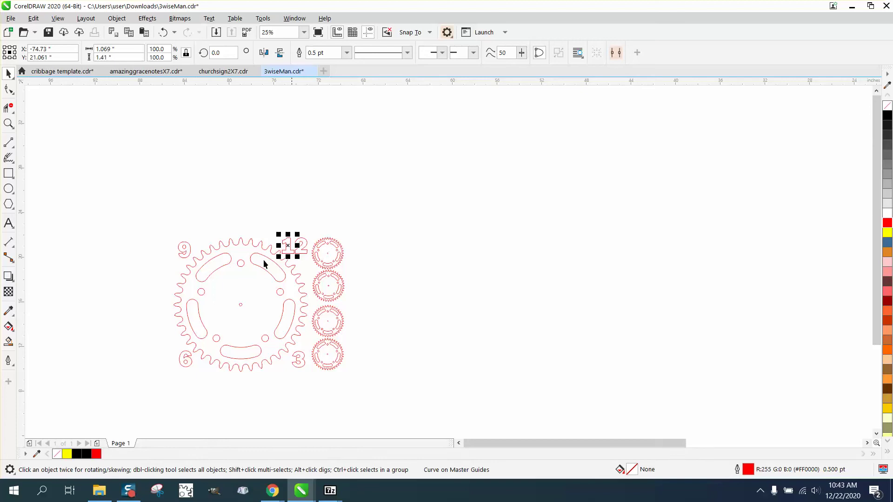
Zoom in on the large gear and numbers, nudge the gear, then undo the move.
click(8, 125)
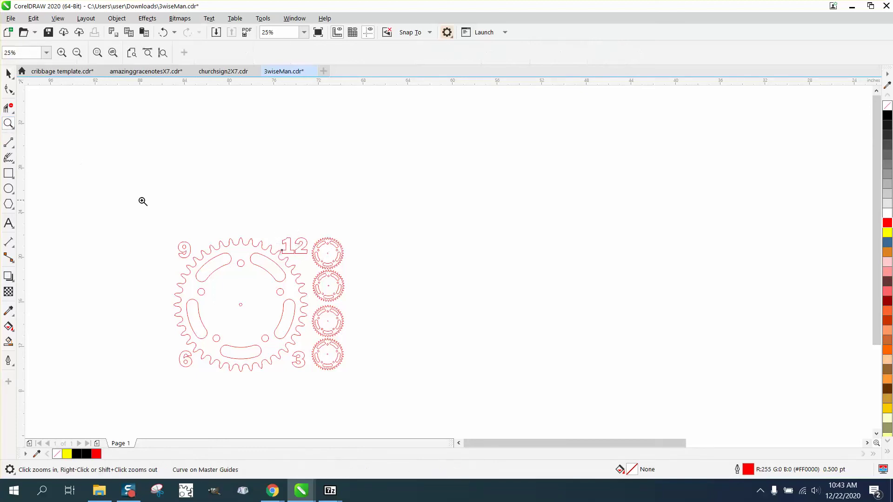
drag(142, 205, 419, 379)
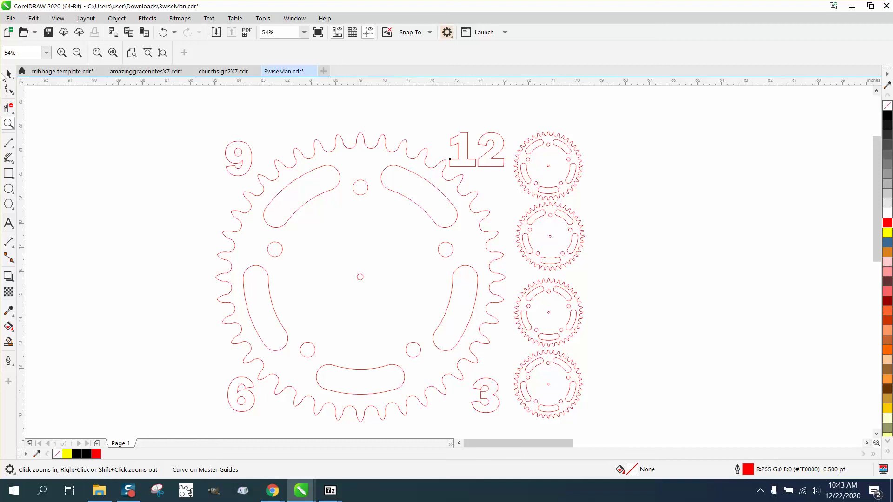
click(8, 73)
click(90, 149)
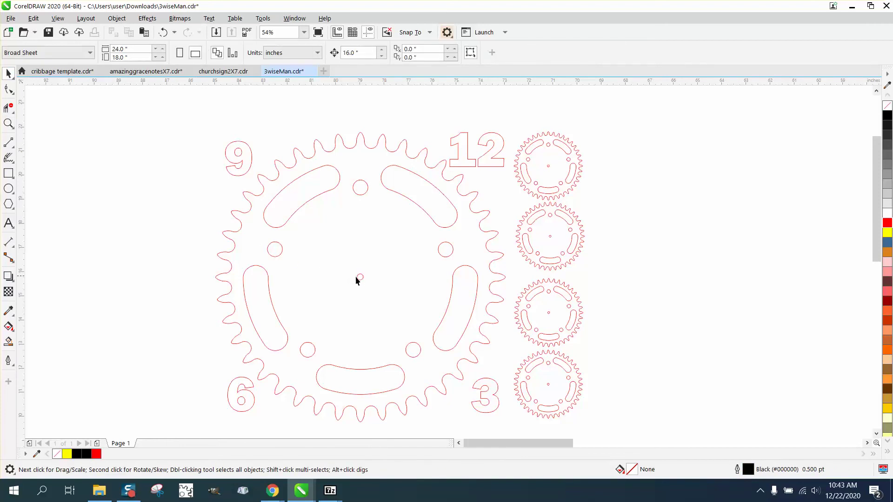
drag(357, 281, 343, 293)
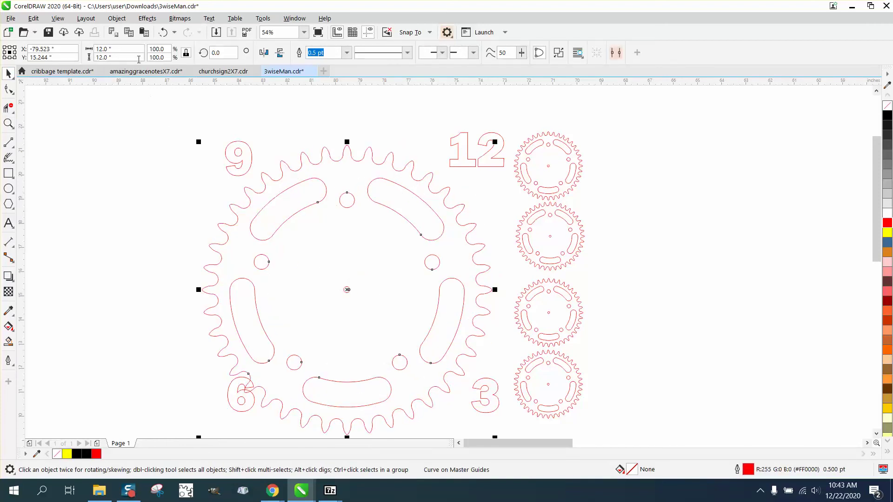
click(161, 33)
scroll(127, 233, down, 3)
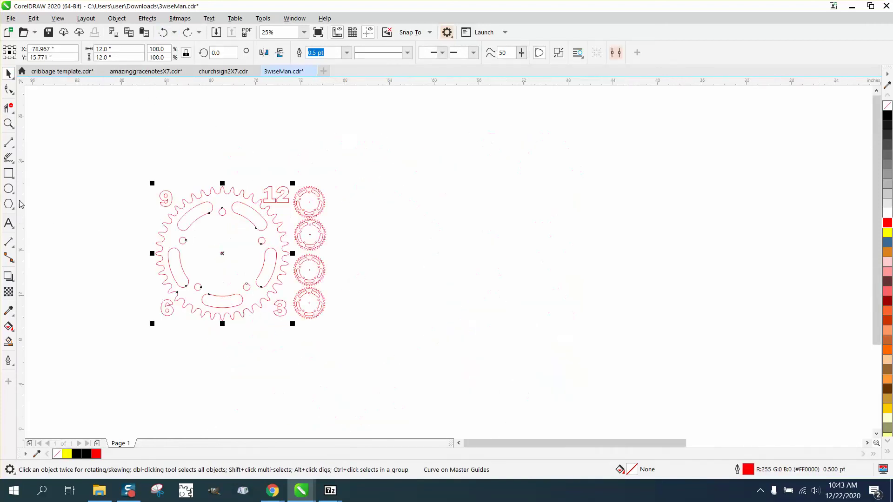
click(8, 188)
Draw a 3.708-inch circle right of the gears and give it a red Hairline outline.
drag(544, 184, 471, 265)
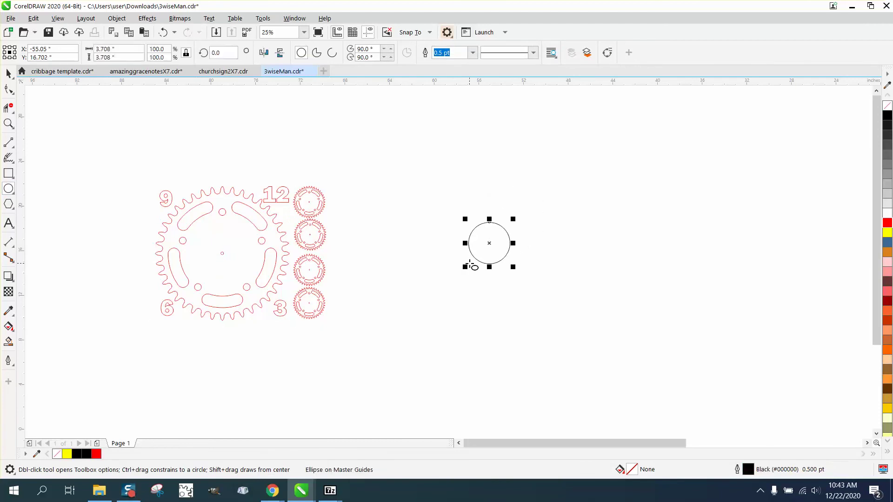
double_click(749, 469)
click(377, 205)
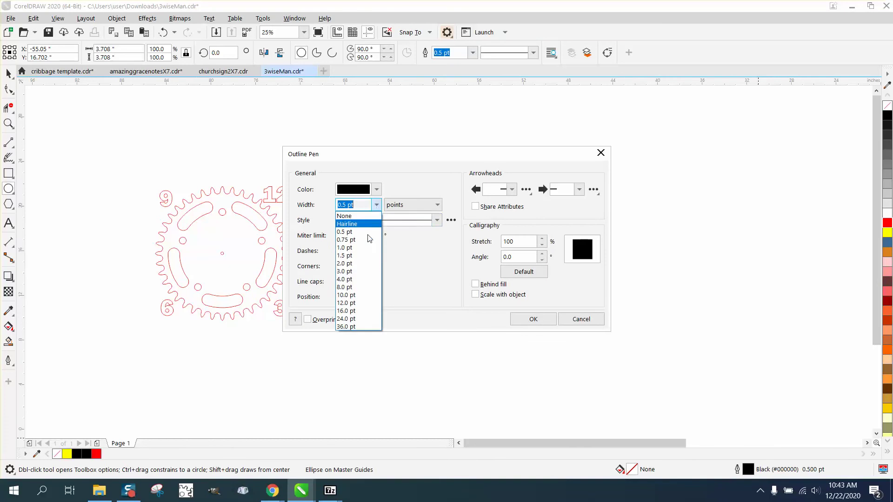
click(358, 228)
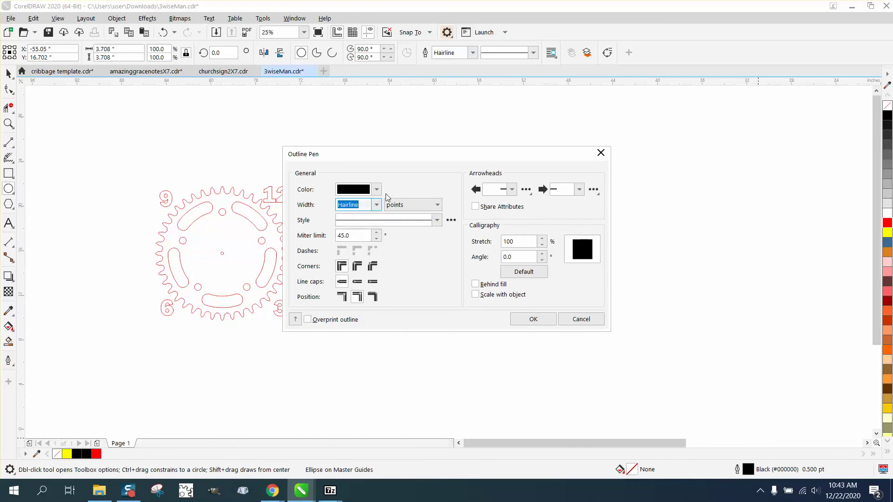
click(376, 189)
click(378, 212)
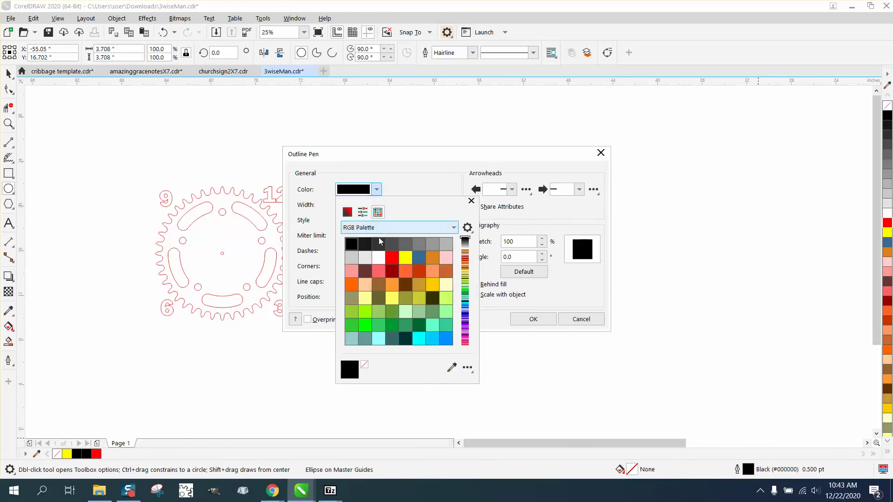
click(392, 257)
click(529, 320)
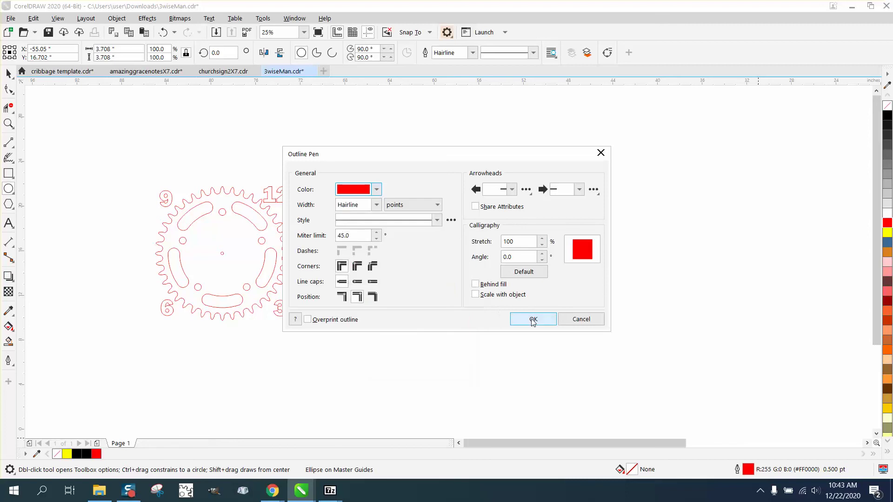
click(531, 319)
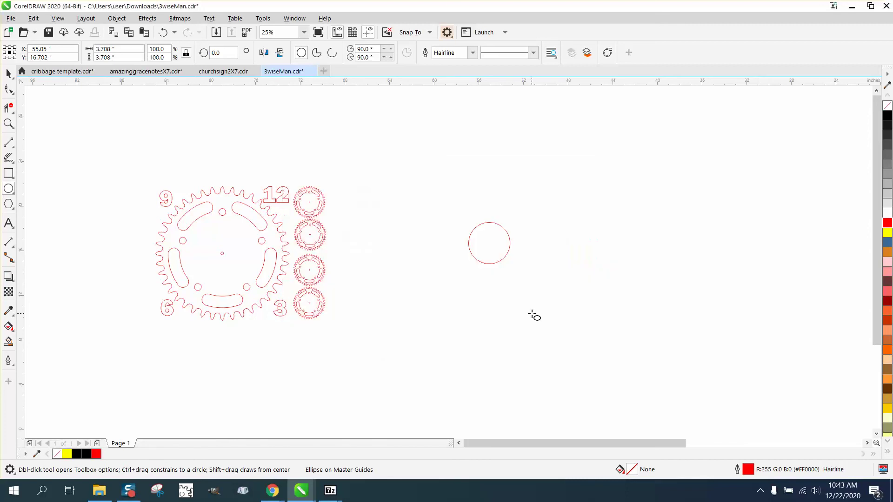
click(8, 73)
click(435, 160)
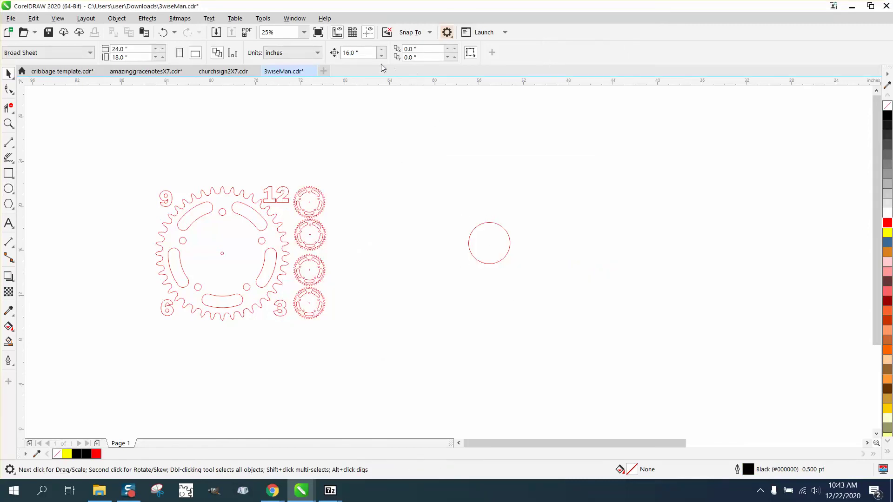
click(476, 228)
drag(488, 235, 613, 236)
drag(499, 236, 618, 319)
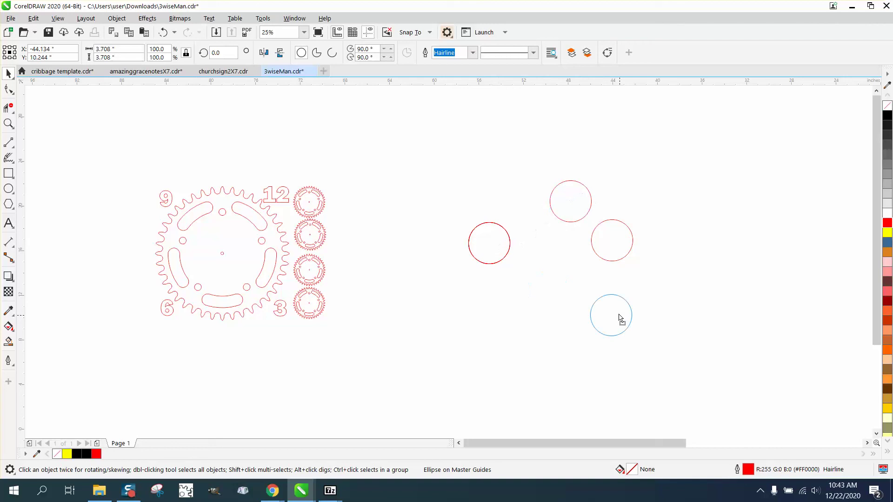
drag(488, 249, 415, 275)
drag(433, 217, 437, 219)
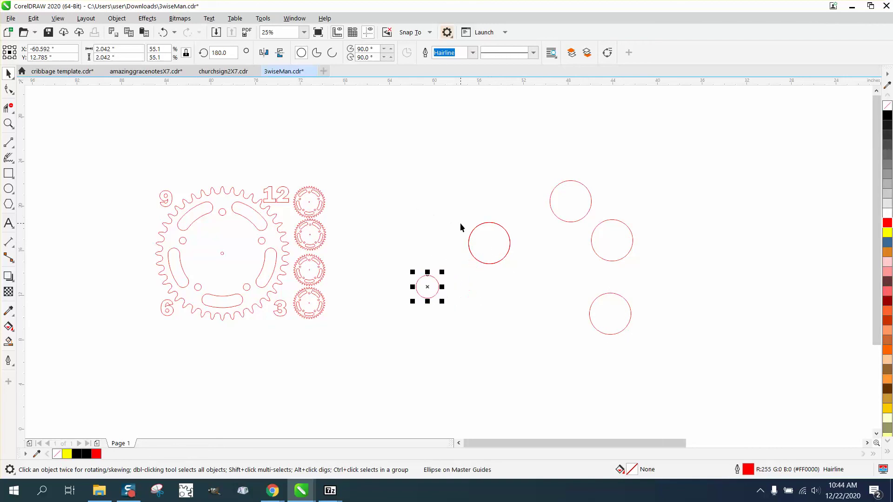
click(163, 32)
click(163, 32)
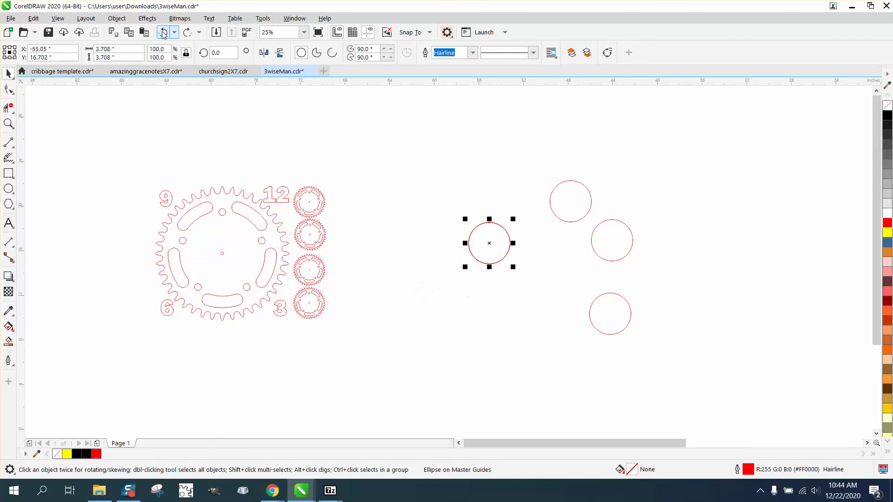
click(162, 32)
click(162, 32)
click(163, 33)
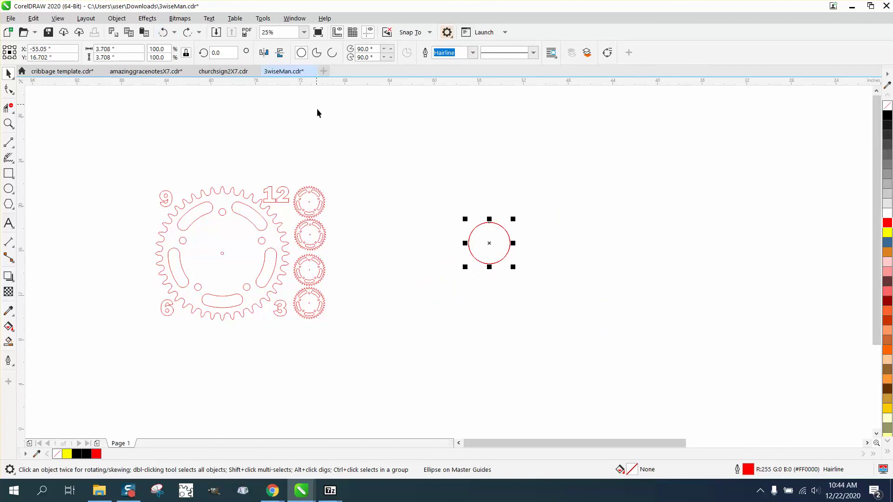
drag(489, 248, 462, 279)
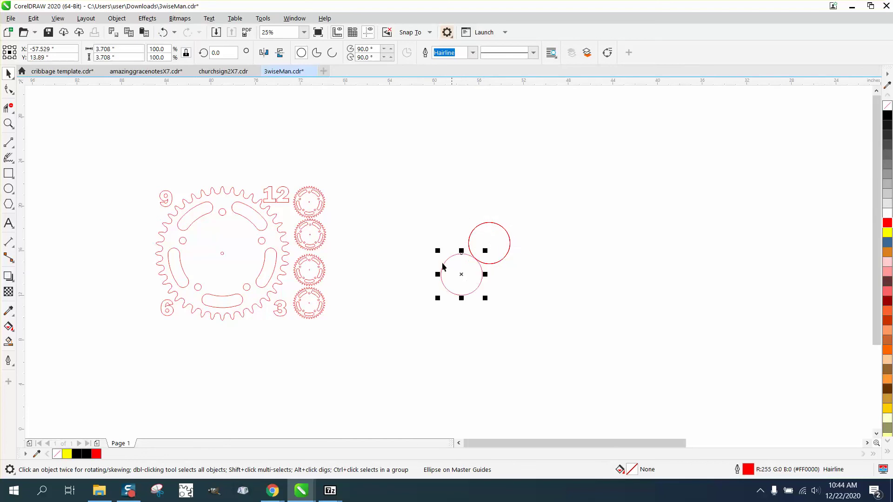
Undo the extra circle copy, draw a rectangle around the red circle and Smart Fill the region between.
click(163, 32)
click(8, 173)
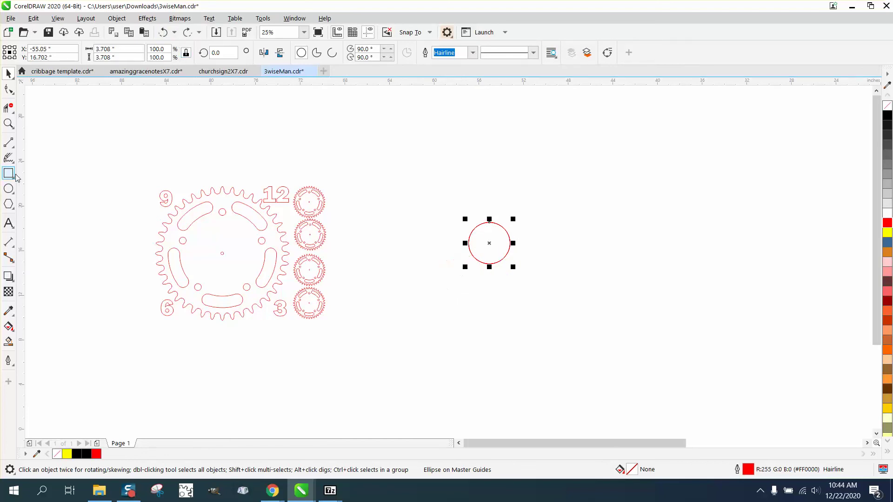
mouse_move(432, 201)
mouse_down()
mouse_move(552, 277)
mouse_move(547, 287)
mouse_up()
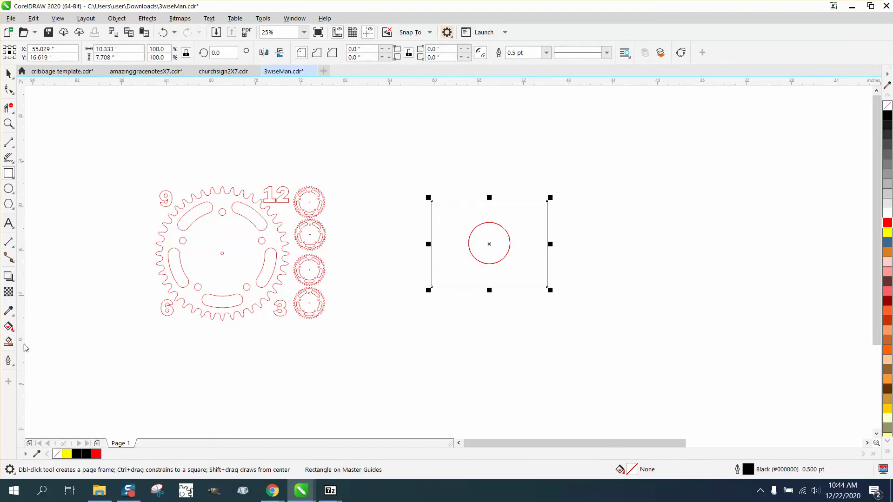
click(8, 342)
click(453, 279)
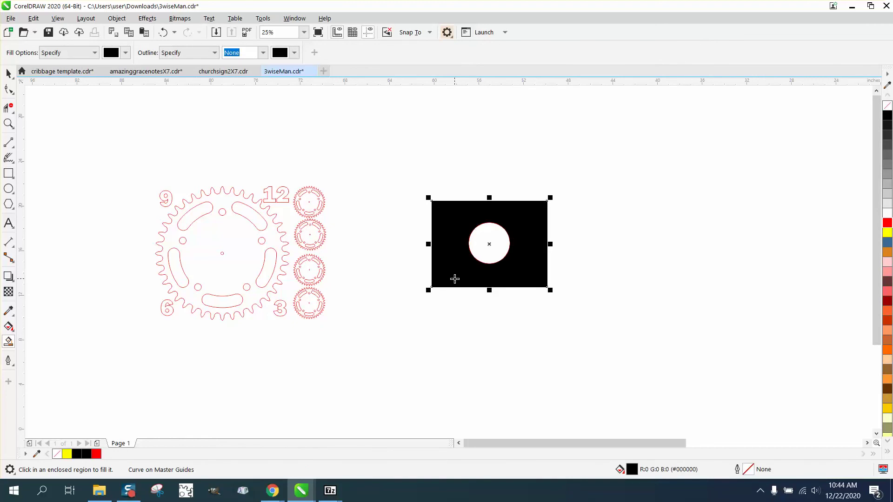
Move the filled shape to the right and make it unfilled with a red outline.
key(Right)
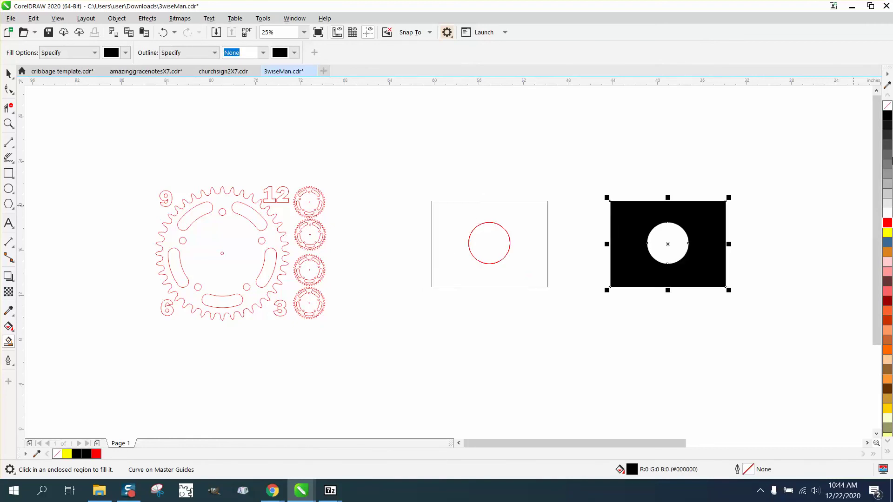
click(888, 106)
right_click(887, 223)
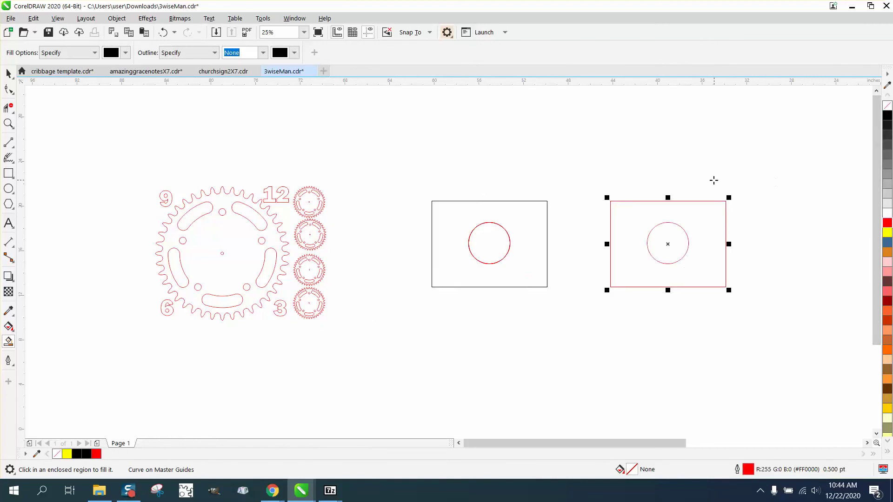
click(8, 73)
click(378, 145)
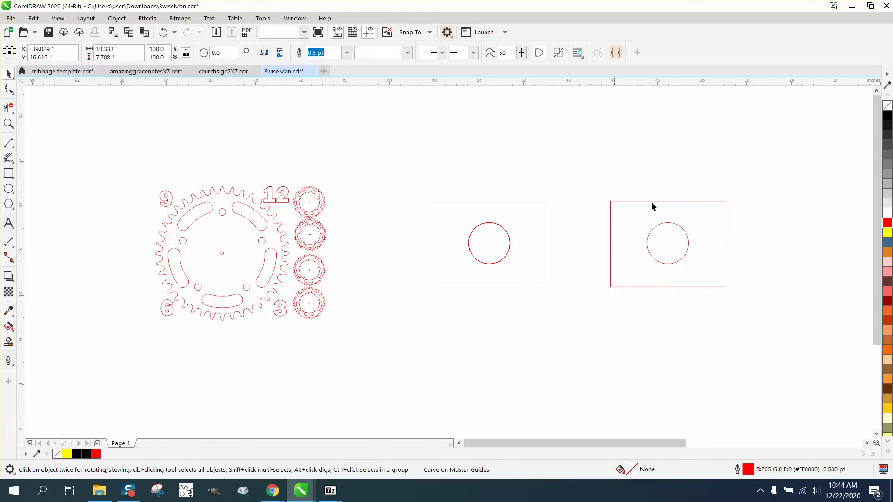
Break the red rectangle-and-circle shape apart into a separate rectangle and circle.
click(654, 201)
key(Delete)
click(163, 33)
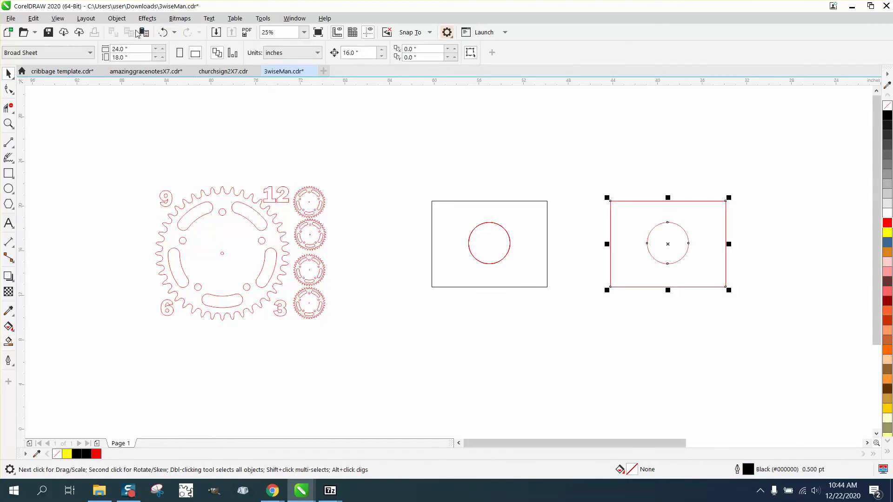
click(116, 19)
click(159, 269)
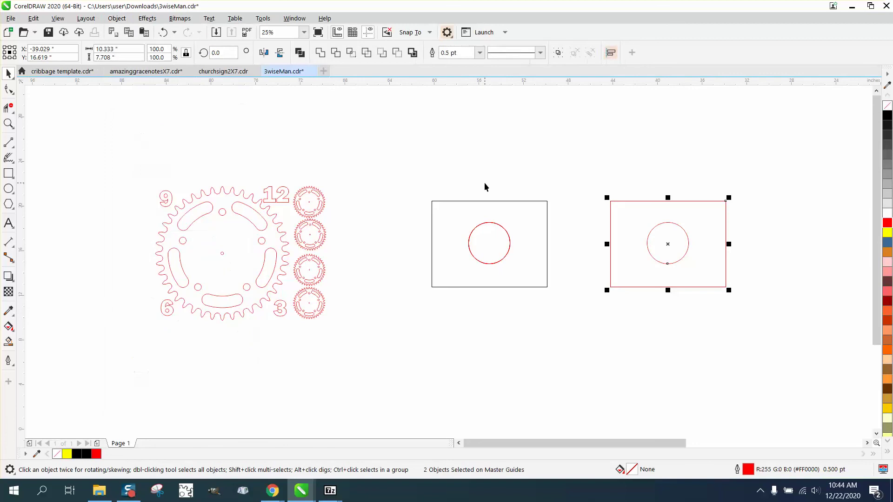
Delete the red rectangle and reposition the remaining red circle on the right.
click(604, 208)
click(612, 200)
key(Delete)
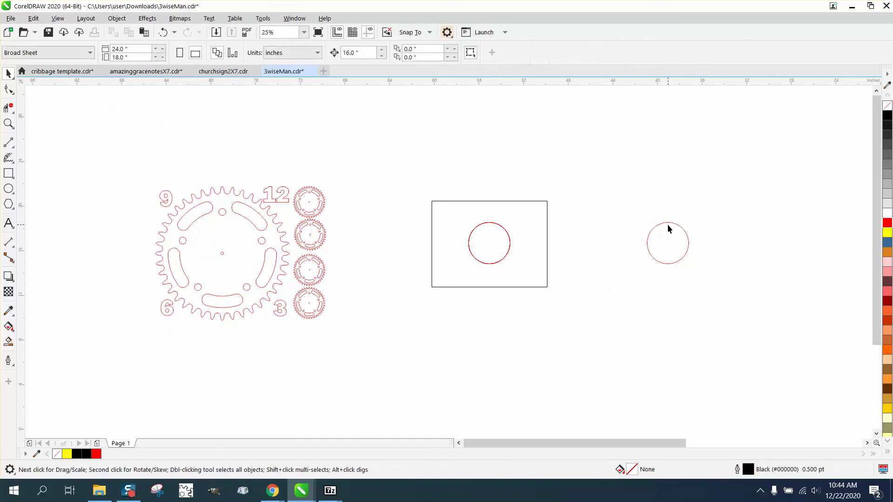
click(668, 224)
drag(721, 186, 678, 230)
Move the black rectangle down and place overlapping copies of the red circle.
drag(487, 244, 633, 379)
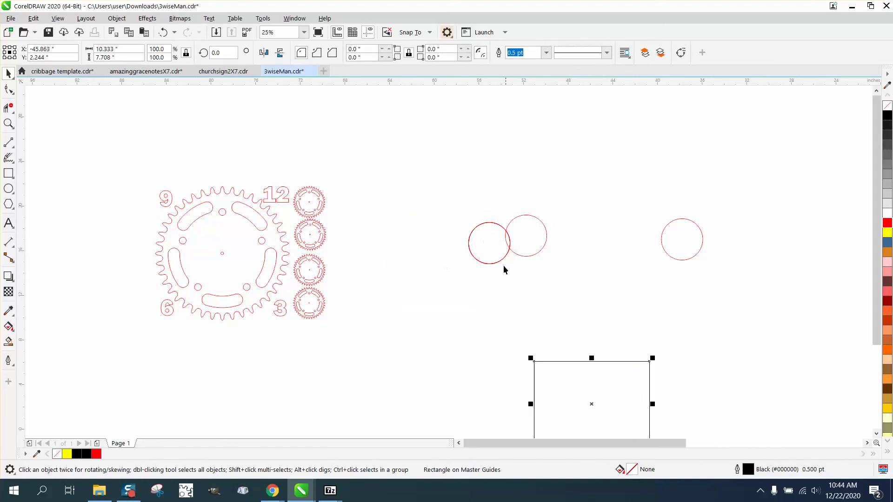
drag(487, 263, 556, 296)
mouse_move(493, 243)
mouse_down()
mouse_move(512, 188)
mouse_move(489, 228)
mouse_up()
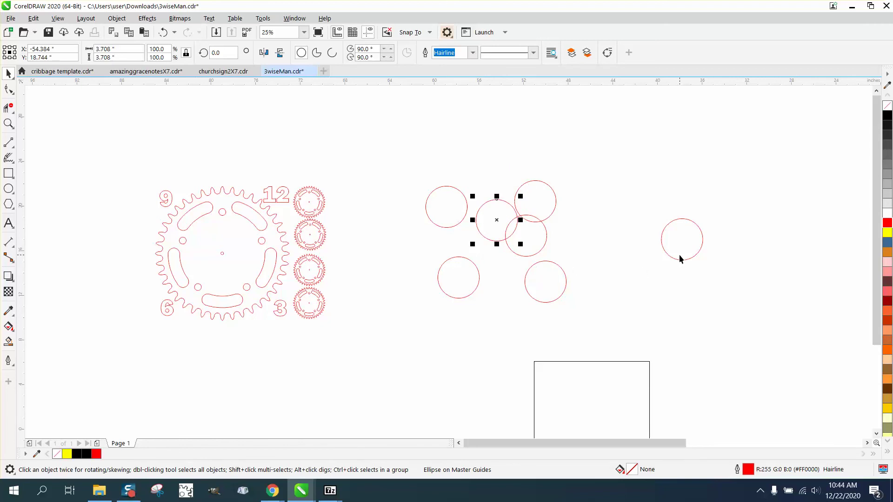
scroll(611, 242, down, 1)
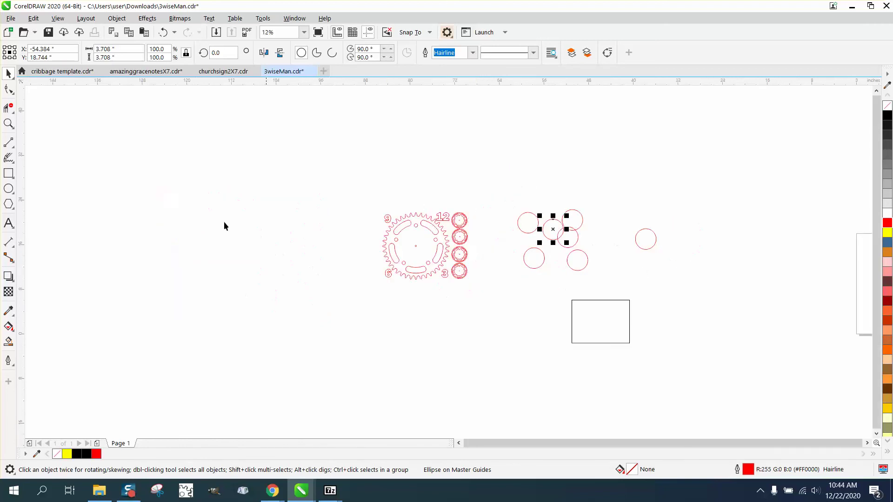
click(9, 123)
drag(369, 213, 510, 301)
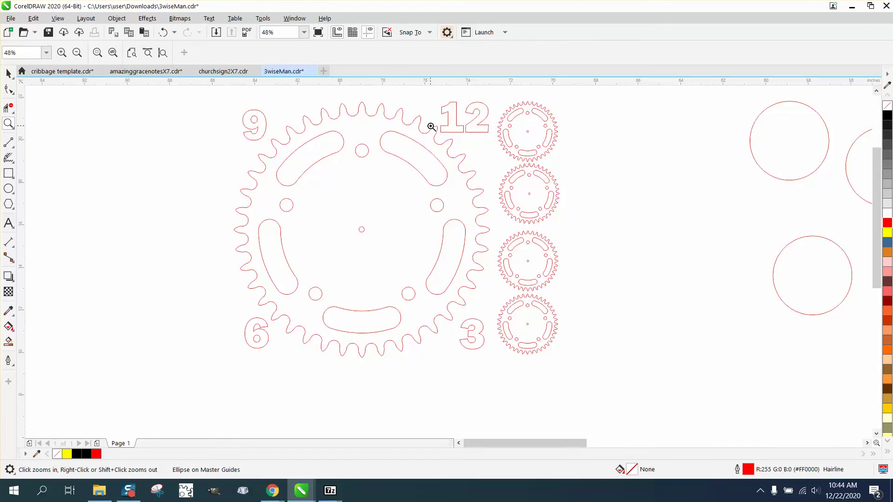
drag(431, 127, 454, 142)
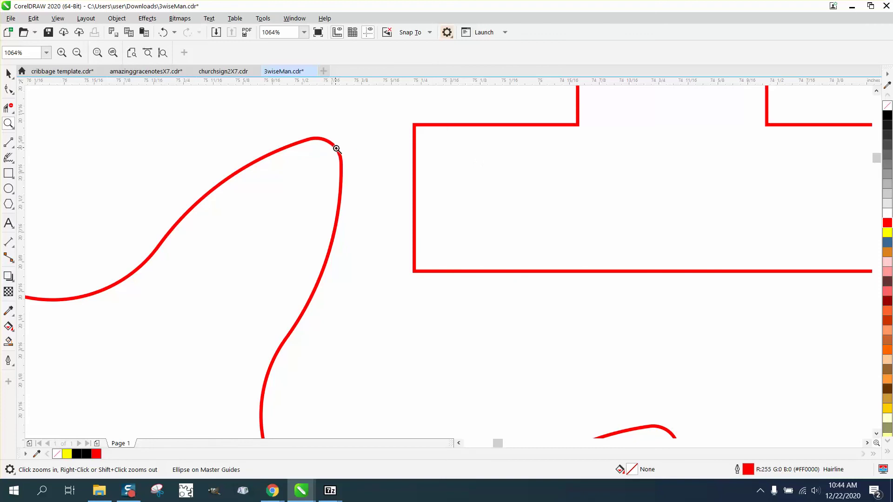
scroll(337, 149, down, 3)
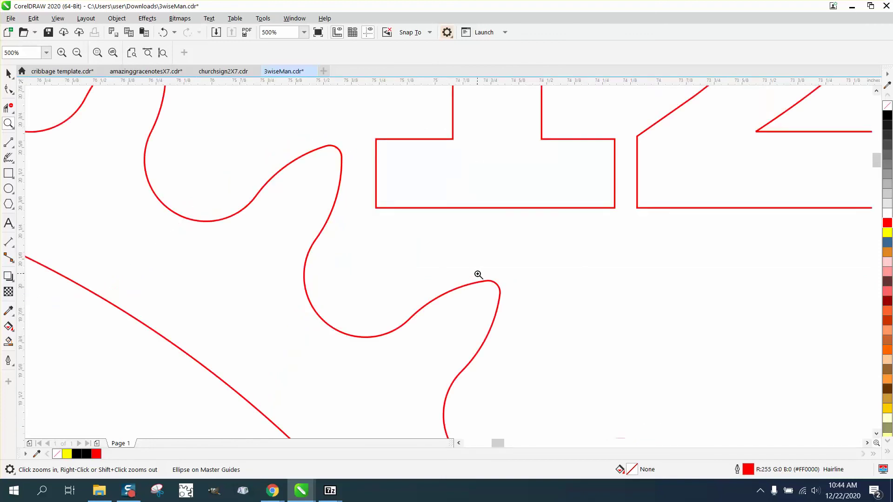
scroll(478, 274, down, 3)
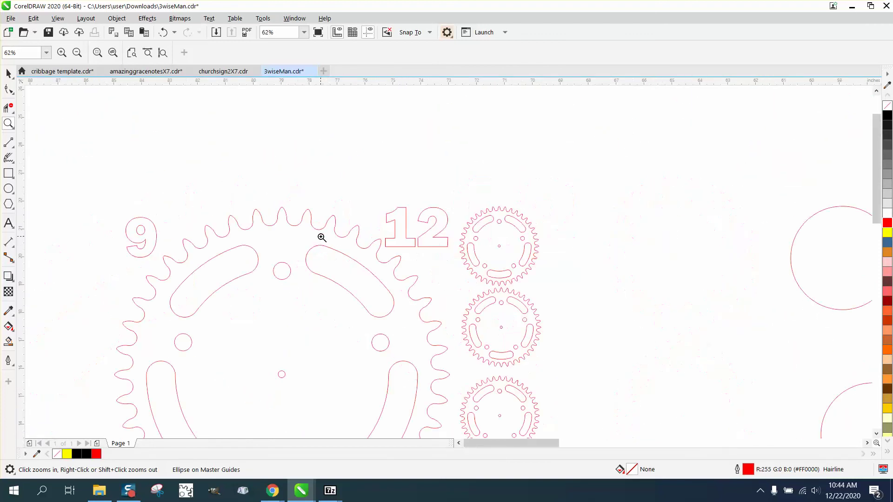
scroll(322, 238, down, 1)
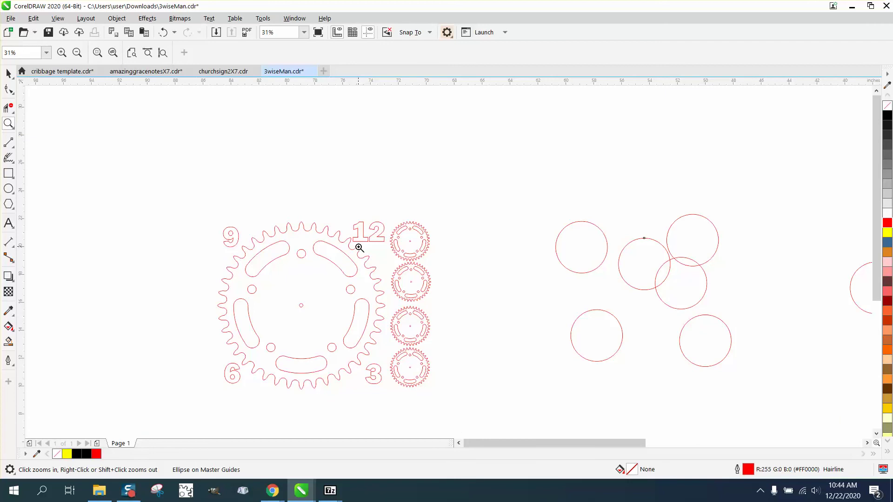